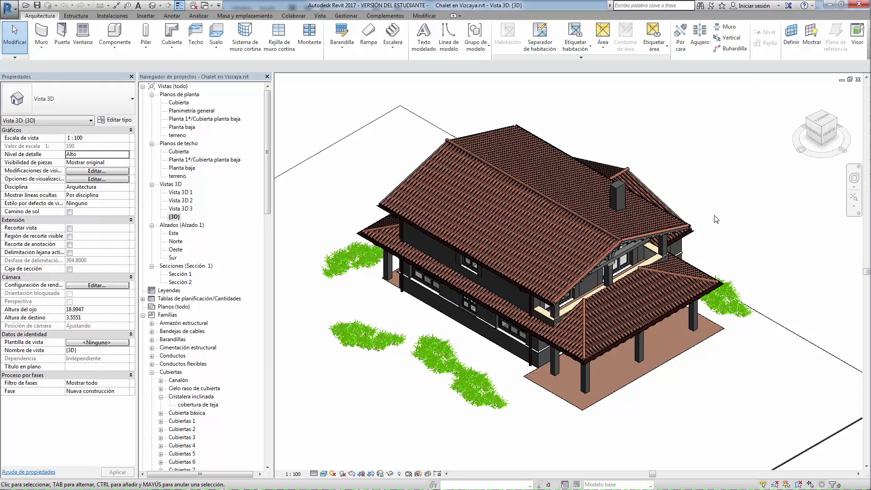
Show the Complementos add-in tab with its Export To Lumion command
left_click(385, 18)
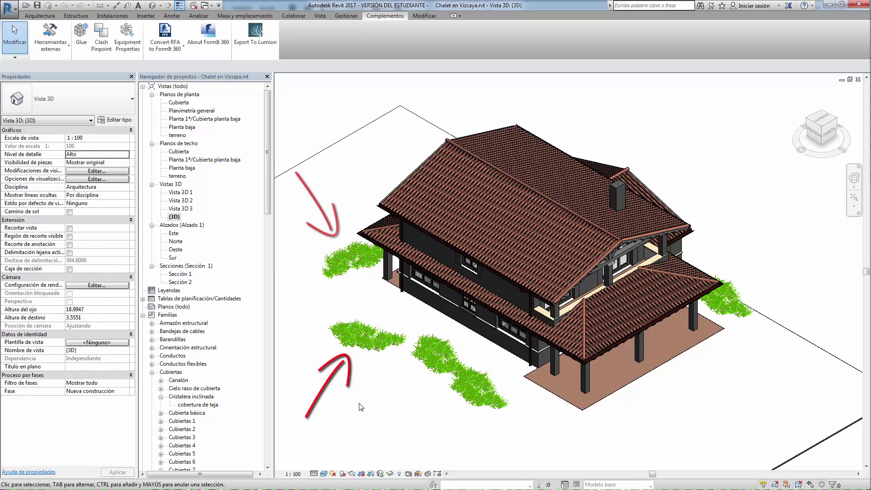
Zoom in on a grass patch beside the chalet and confirm it is Grass_8406
middle_click(376, 387)
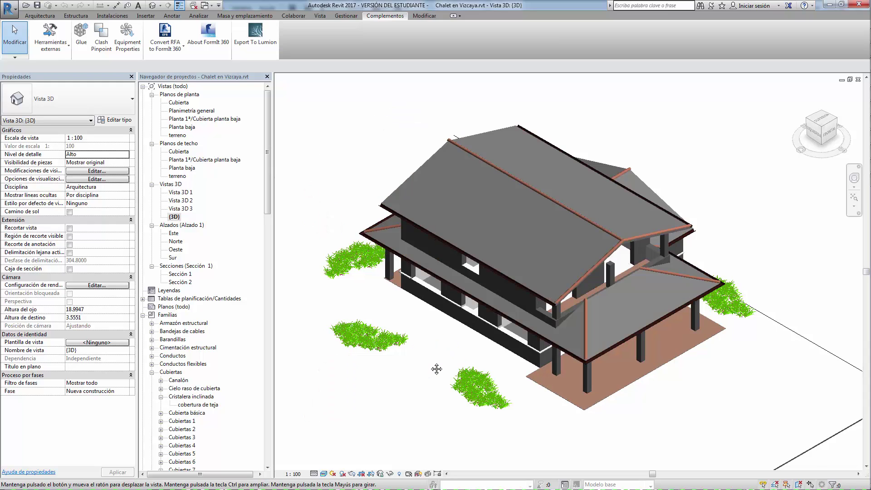
middle_click_drag(376, 387, 422, 362)
scroll(393, 360, "up", 2)
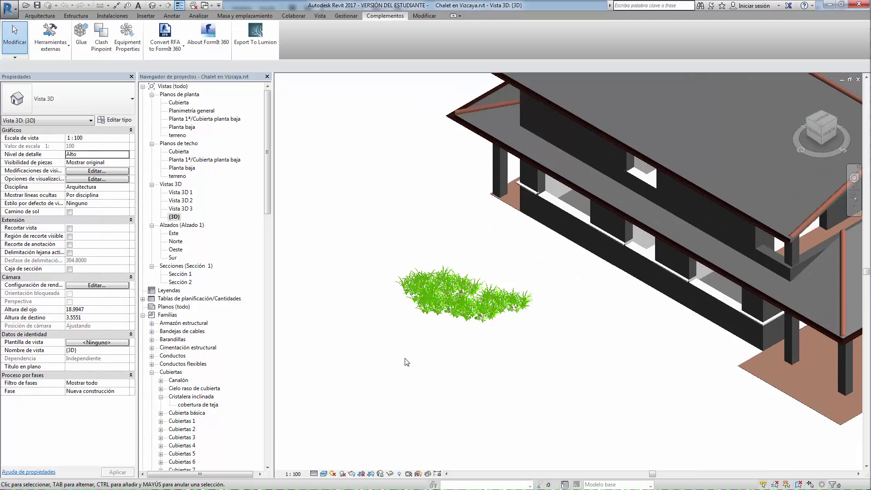
scroll(405, 358, "up", 1)
scroll(422, 335, "up", 1)
scroll(427, 327, "up", 2)
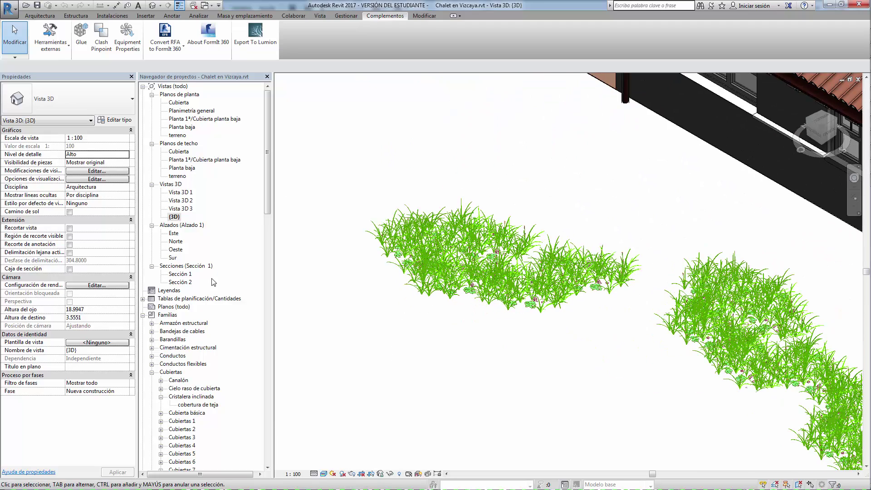
left_click(540, 254)
scroll(473, 305, "up", 3)
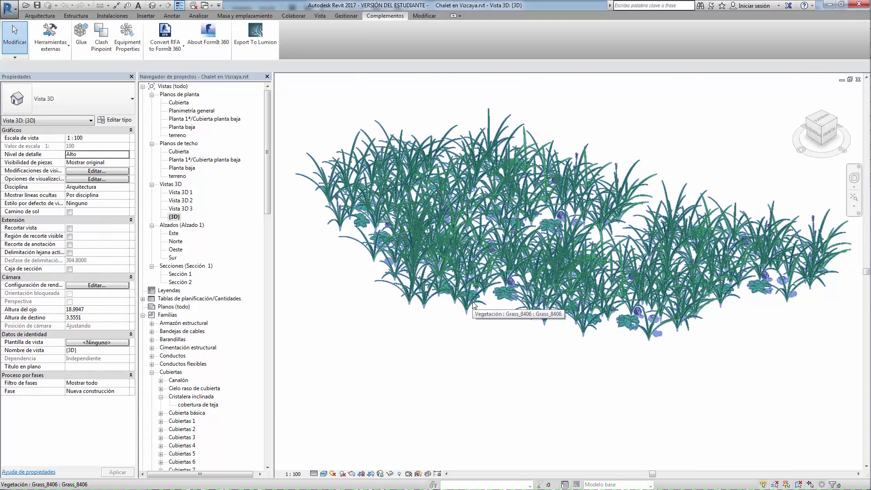
left_click(401, 391)
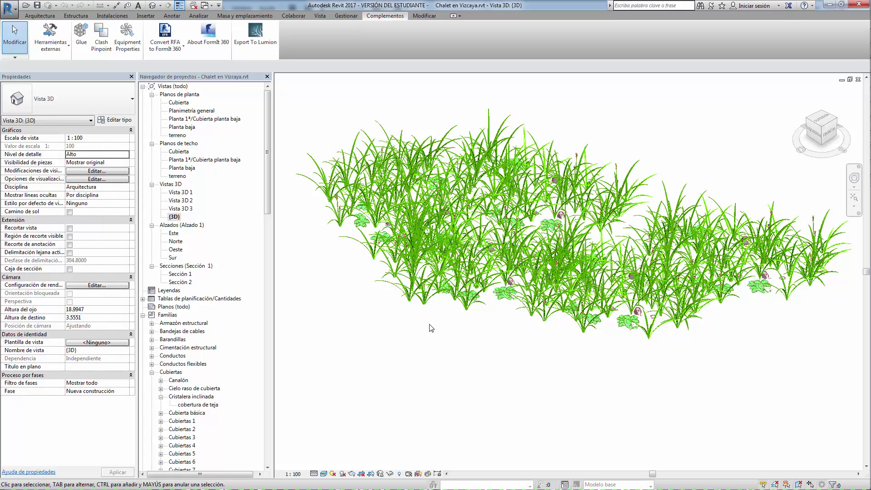
Zoom back out and pan to show more of the chalet roof
scroll(499, 340, "down", 2)
scroll(544, 349, "down", 2)
scroll(555, 352, "down", 2)
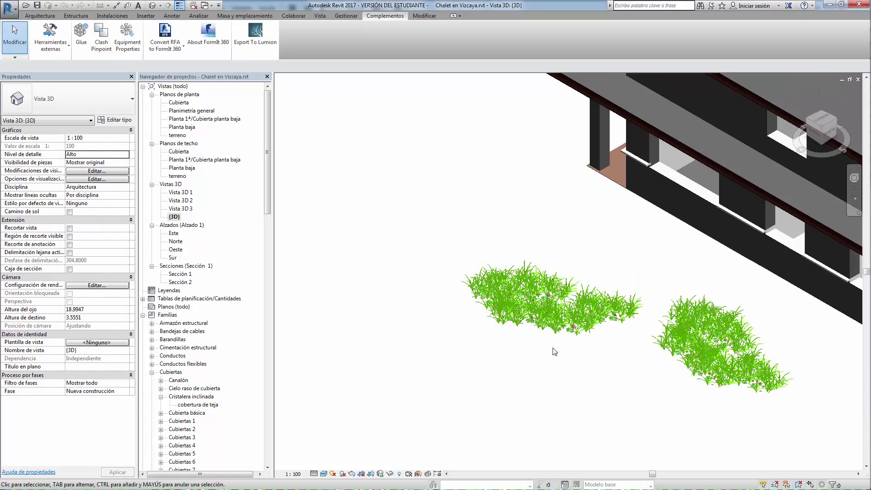
scroll(554, 351, "down", 2)
scroll(649, 383, "down", 2)
scroll(614, 393, "down", 1)
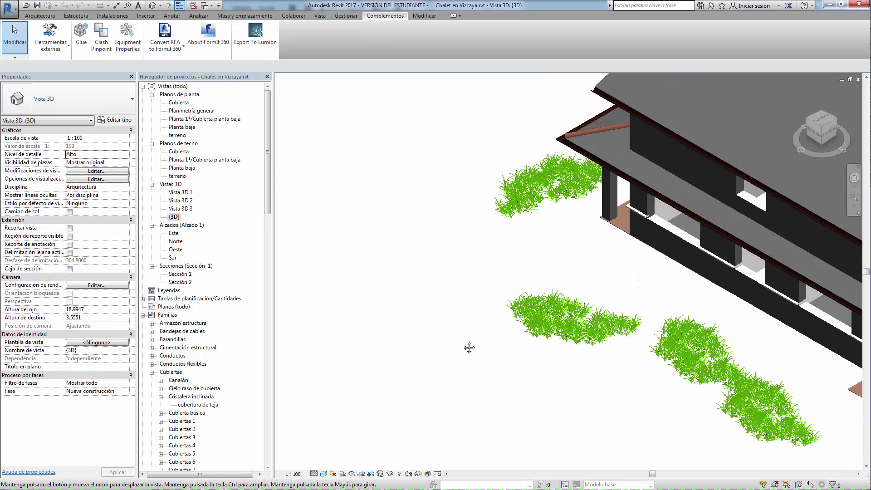
middle_click_drag(469, 347, 281, 303)
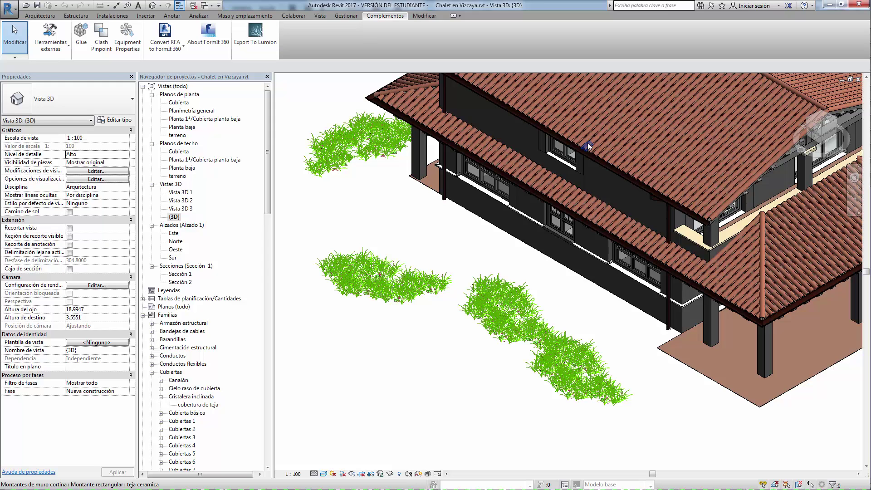
Zoom out and recentre the view on the whole chalet and surrounding grass
scroll(404, 222, "down", 3)
scroll(417, 281, "down", 2)
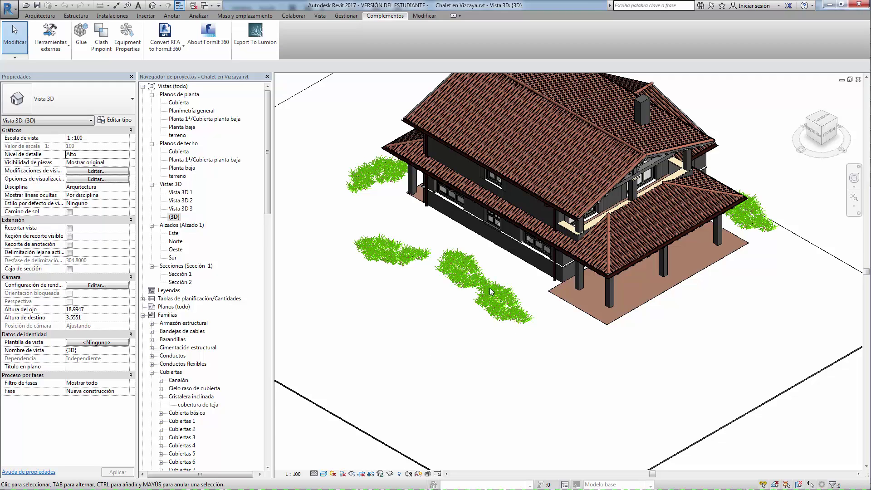
middle_click_drag(475, 351, 444, 409)
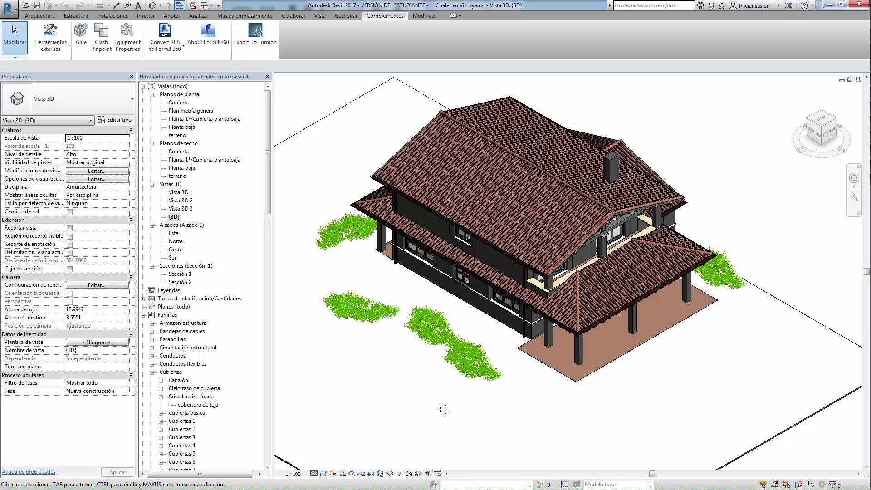
Duplicate the {3D} view in the Project Browser and rename the copy 'Lumion'
right_click(174, 217)
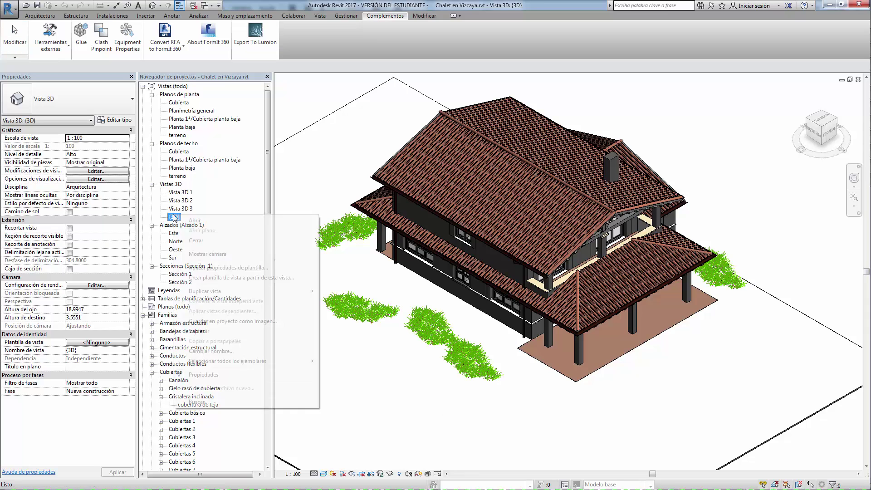
left_click(338, 292)
right_click(188, 226)
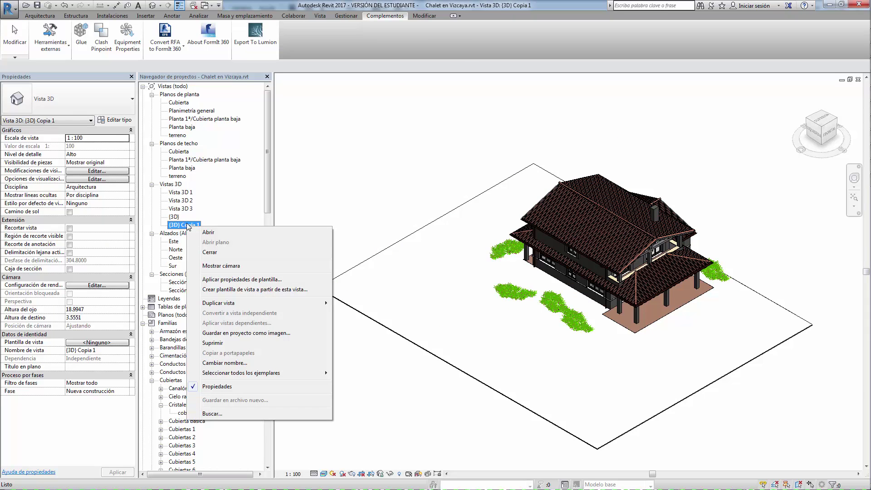
left_click(227, 363)
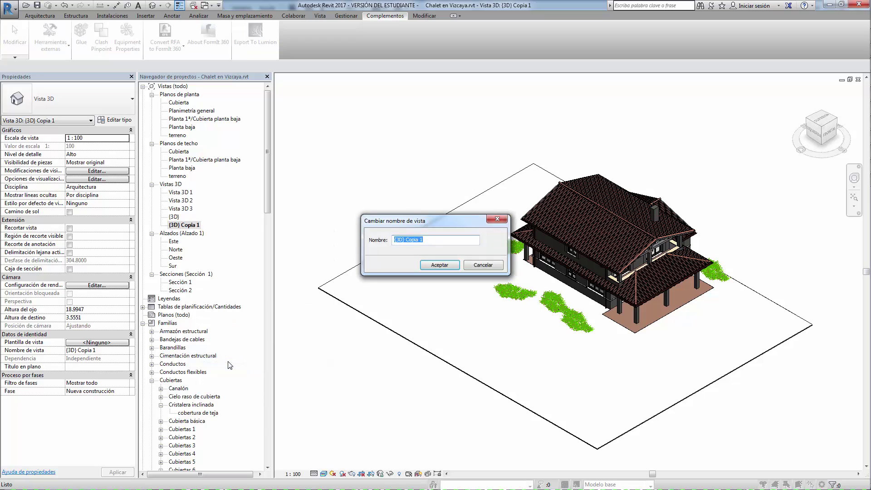
type("Lumion")
key("Return")
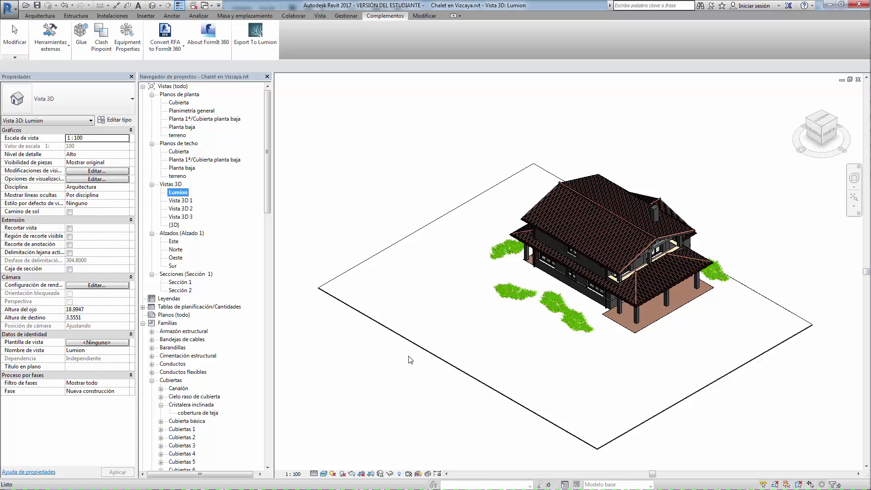
left_click(513, 292)
key("Escape")
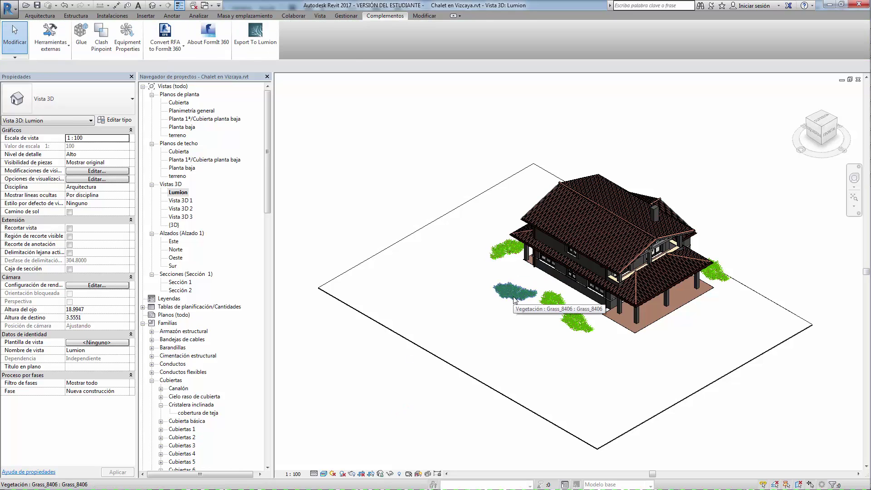
left_click(515, 300)
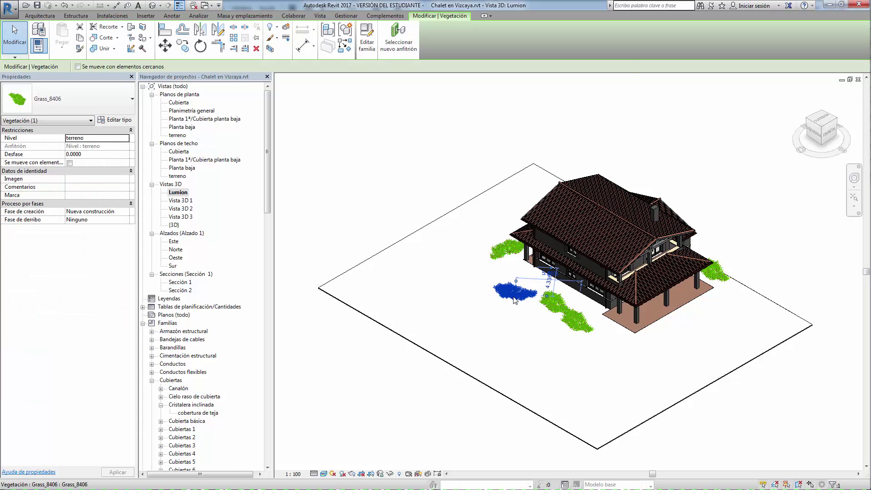
right_click(514, 299)
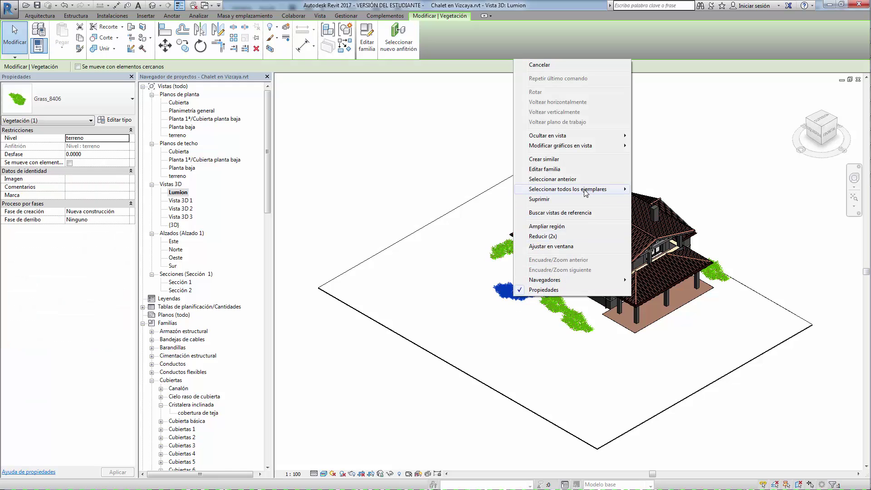
mouse_move(568, 189)
left_click(665, 189)
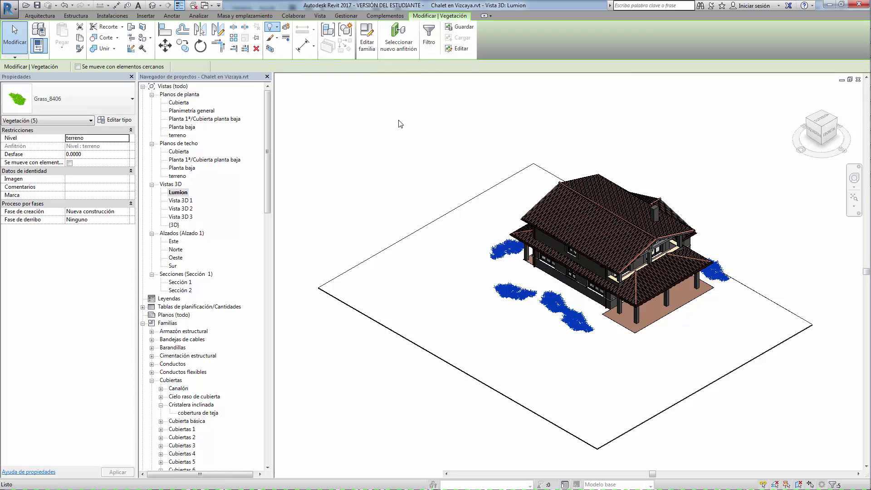
key("Delete")
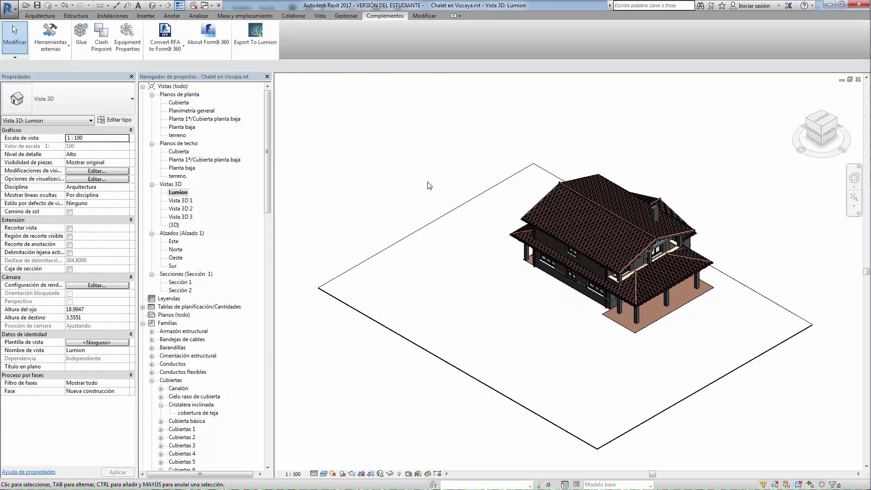
Hide the large floor slab under the house in this view and zoom to fit the chalet
left_click(427, 227)
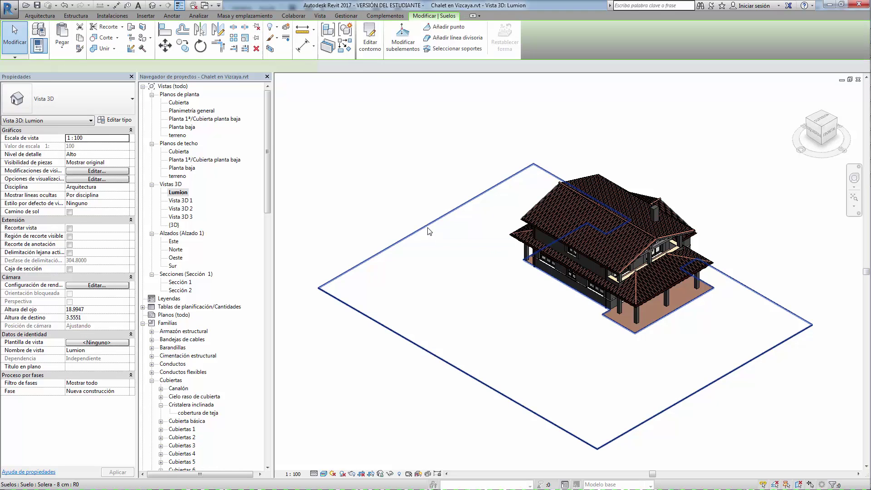
left_click(273, 28)
left_click(284, 41)
middle_click(477, 434)
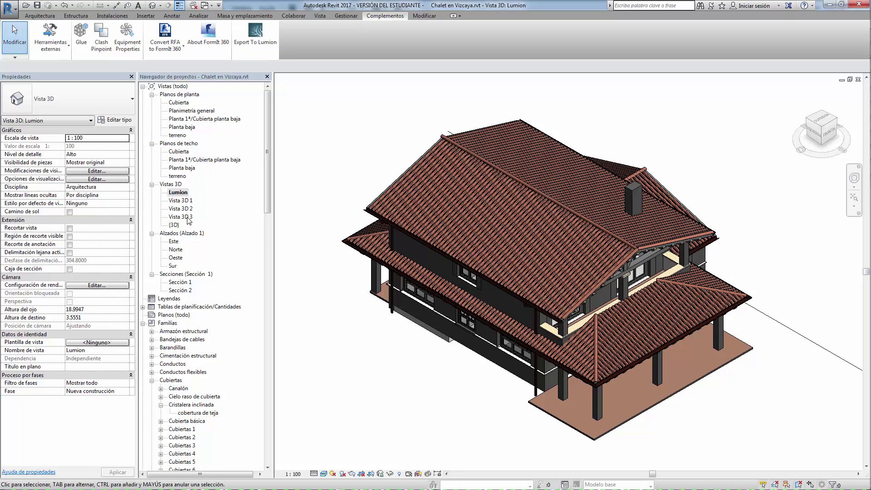
Export the Lumion view through Revit to Lumion Bridge with current settings and save the file
left_click(256, 32)
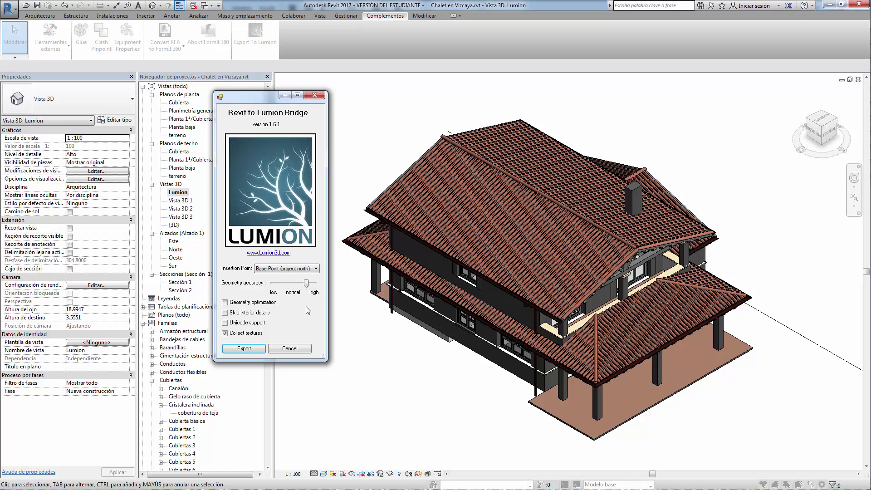
left_click(249, 353)
key("Return")
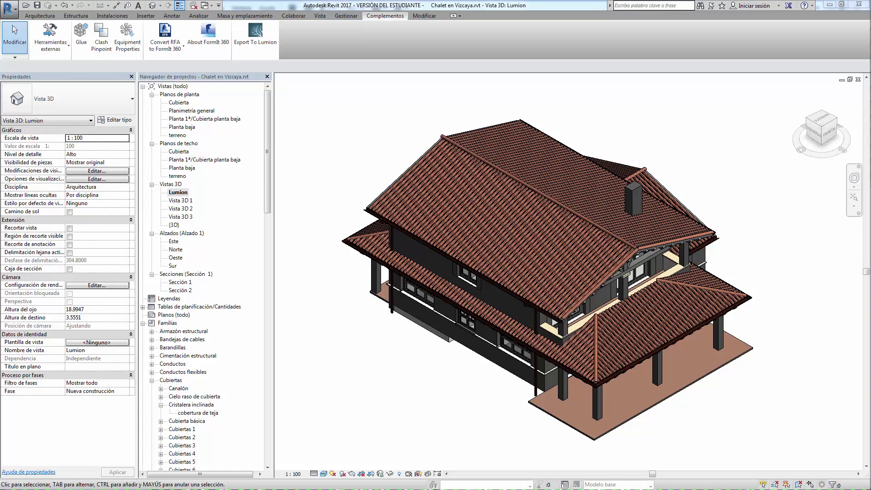
Duplicate the Lumion view, rename it 'Lumion Seccionada', and tick Caja de sección
right_click(180, 193)
mouse_move(211, 270)
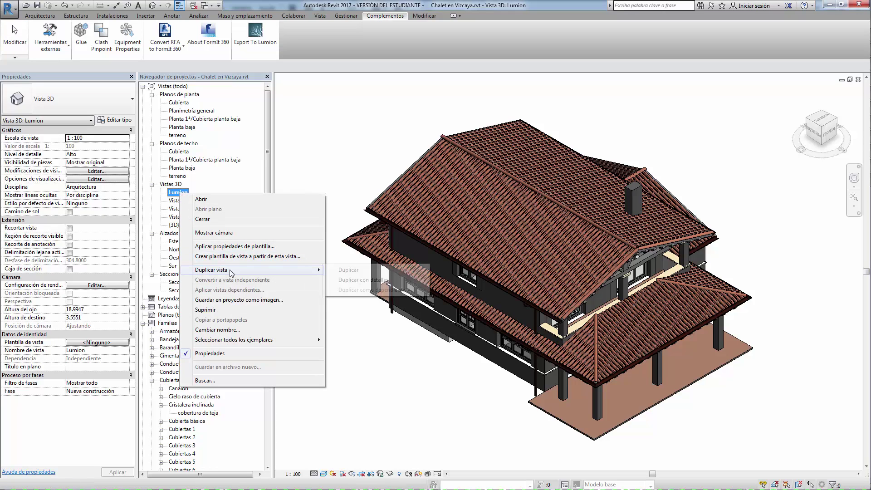
left_click(361, 271)
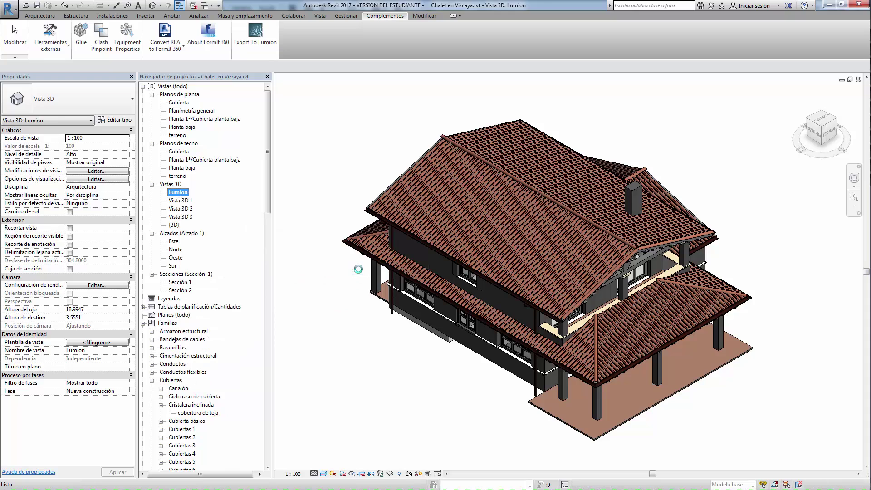
key("F2")
type("Seccionada")
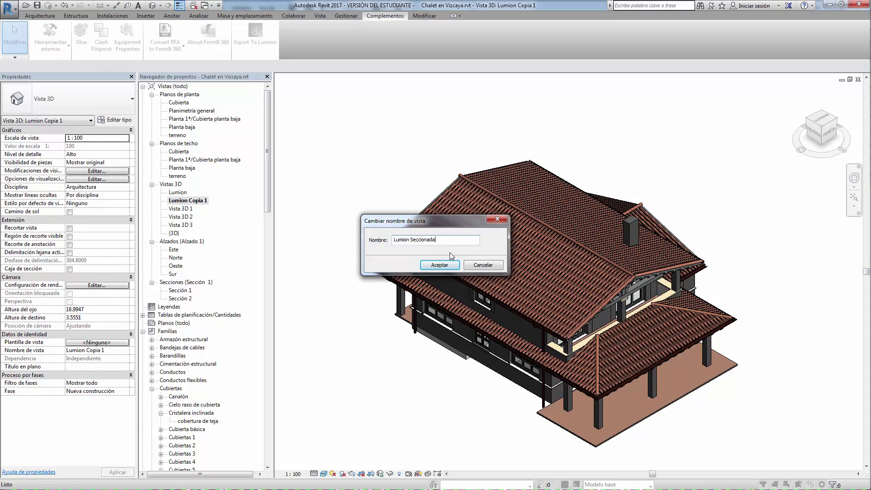
key("Return")
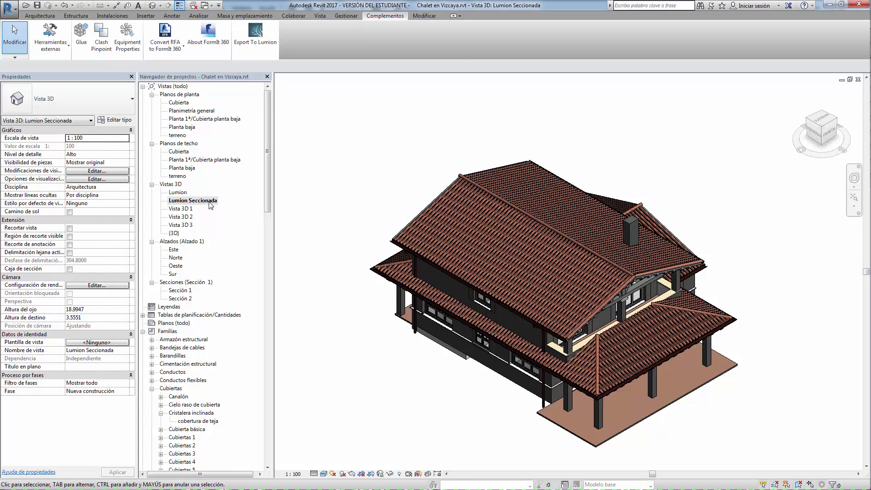
left_click(70, 269)
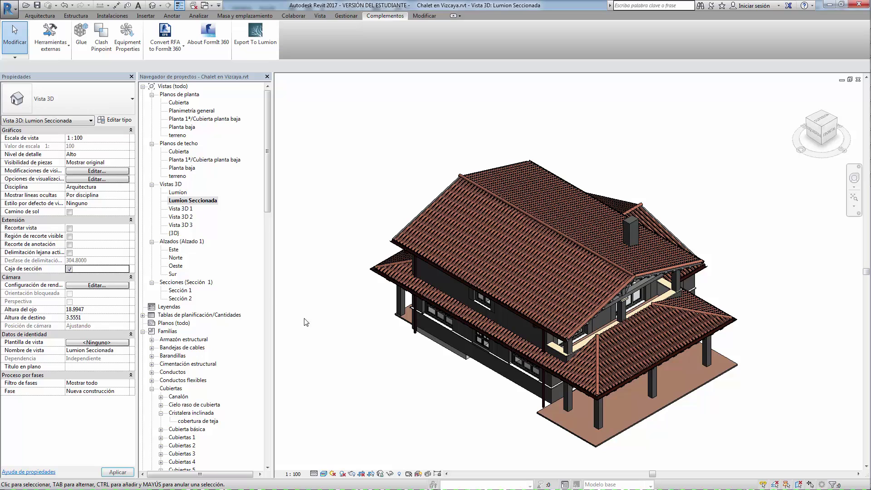
Pull the section box face inward to cut away the house's rear and view the cut side
left_click(643, 227)
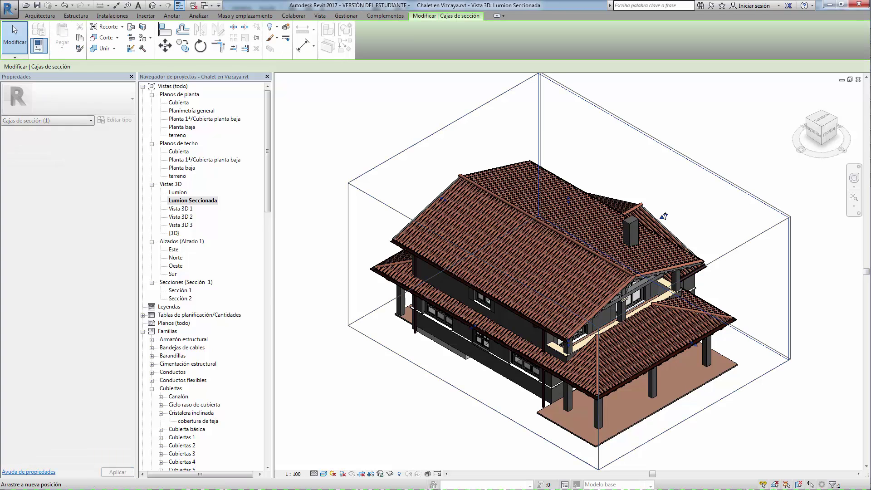
left_click_drag(643, 227, 556, 276)
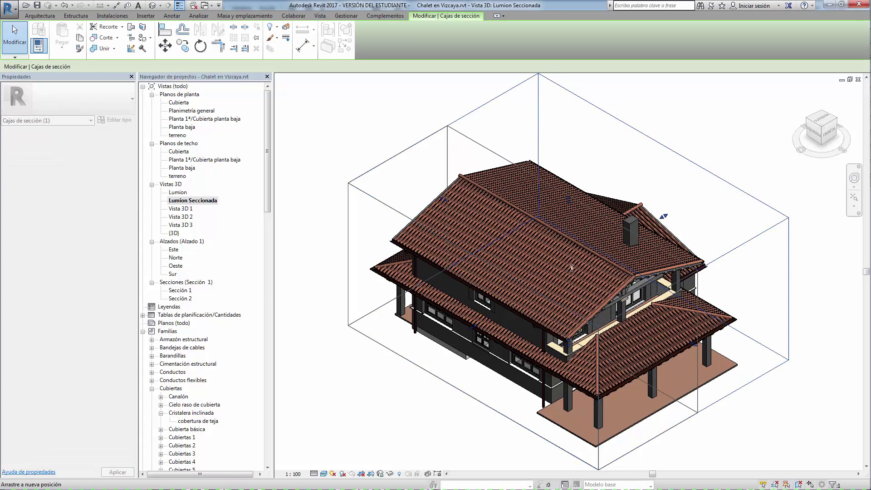
left_click(836, 123)
left_click(725, 444)
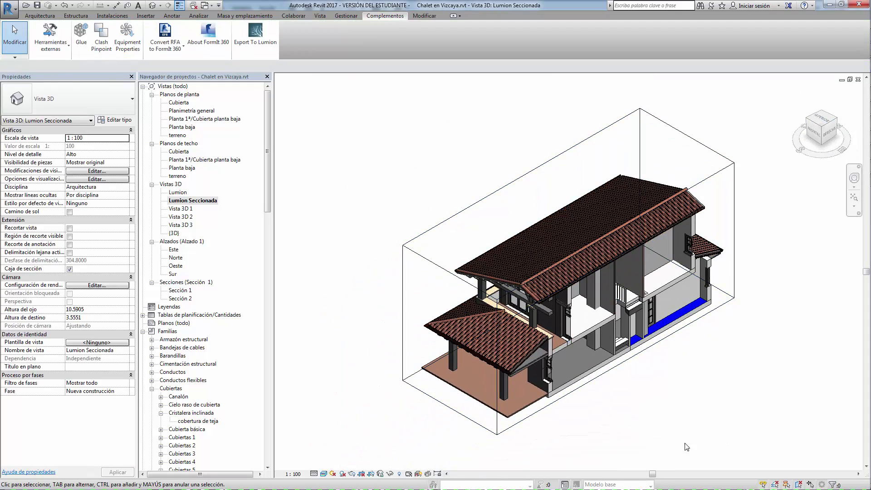
scroll(617, 406, "up", 2)
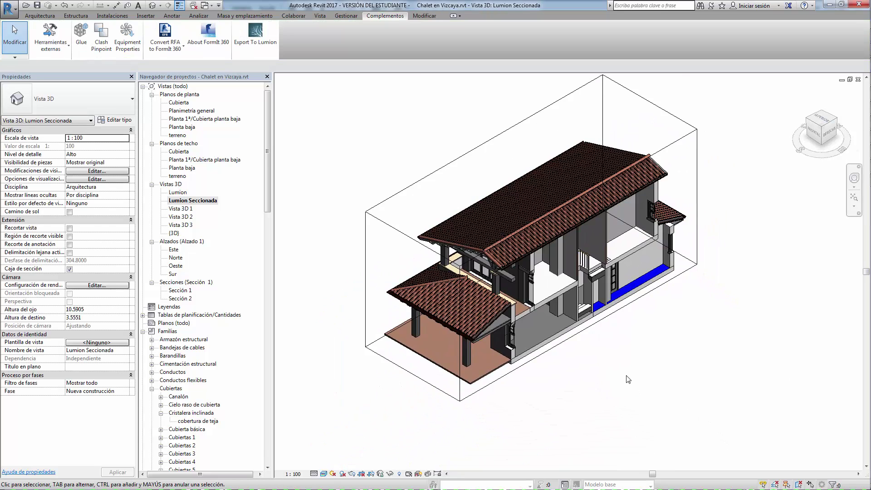
middle_click_drag(628, 379, 694, 420)
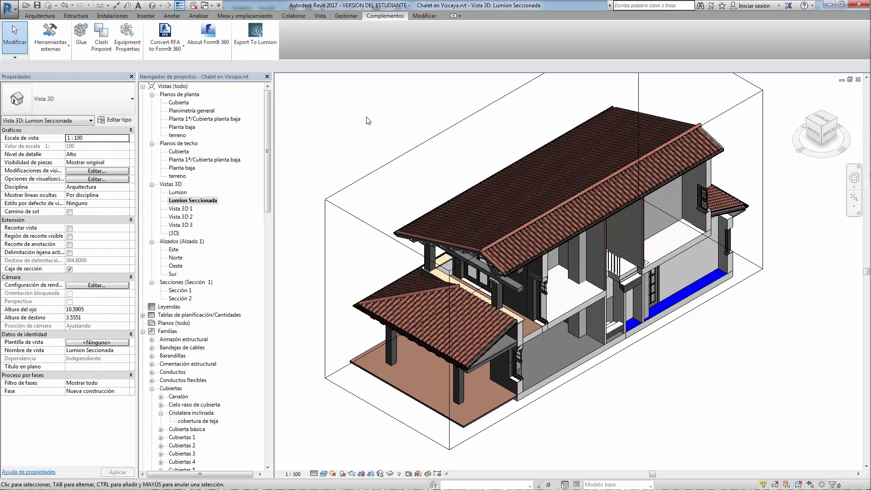
Hide the section box outline in this view
left_click(373, 173)
left_click(272, 27)
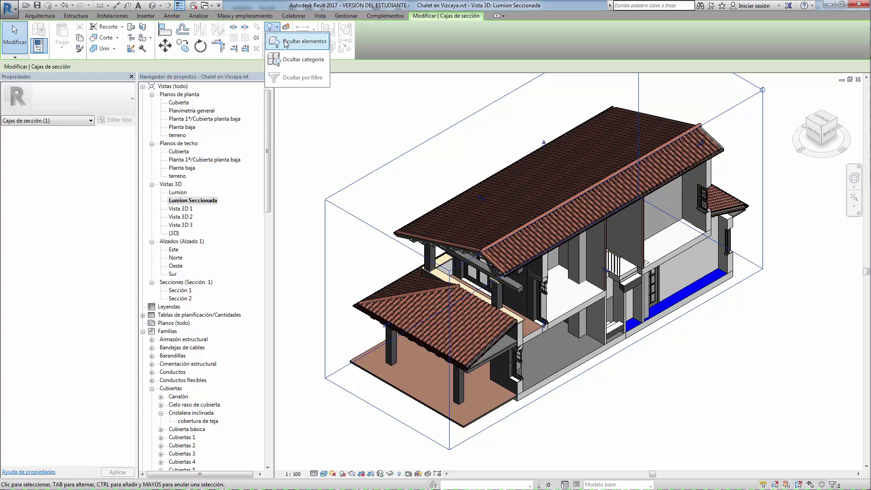
left_click(291, 64)
left_click(372, 165)
middle_click_drag(375, 156, 376, 133)
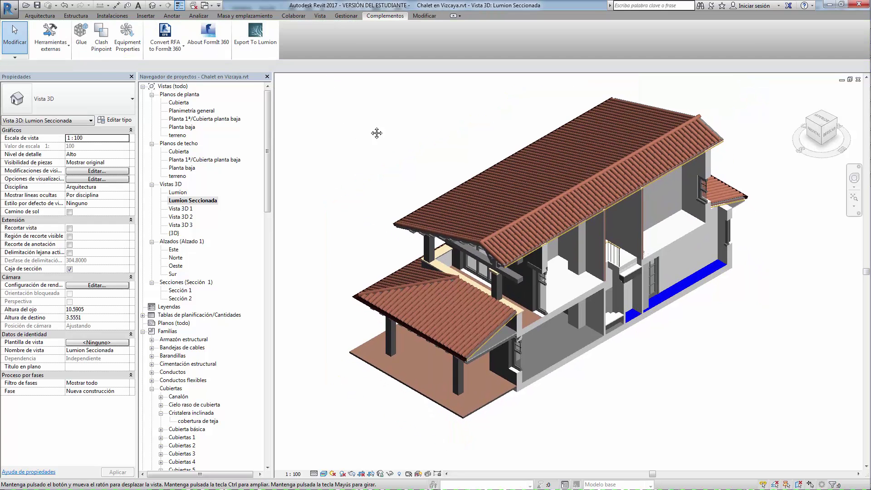
Export the Lumion Seccionada view via Lumion Bridge and save it as a COLLADA file
left_click(256, 35)
left_click(141, 363)
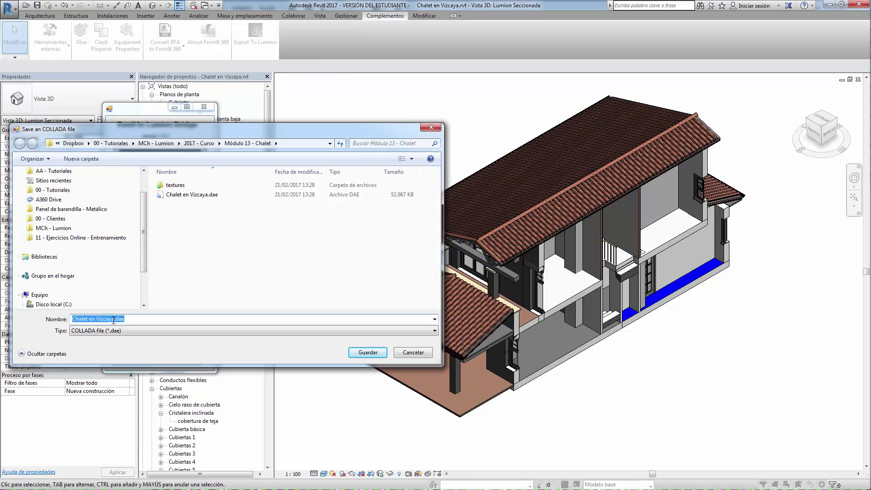
left_click(114, 320)
left_click(377, 353)
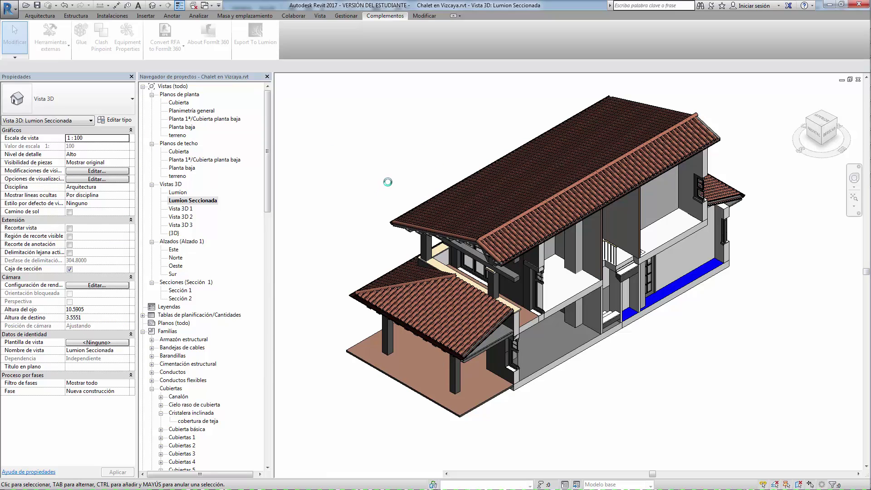